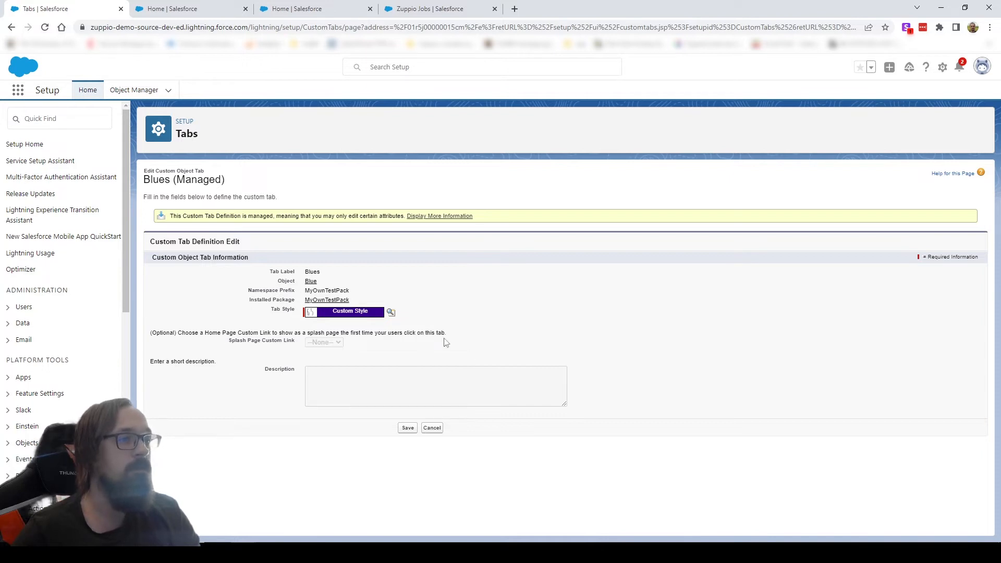
Give the managed Blues tab a custom style with a green color and the 8KB image as icon, and save it.
click(389, 313)
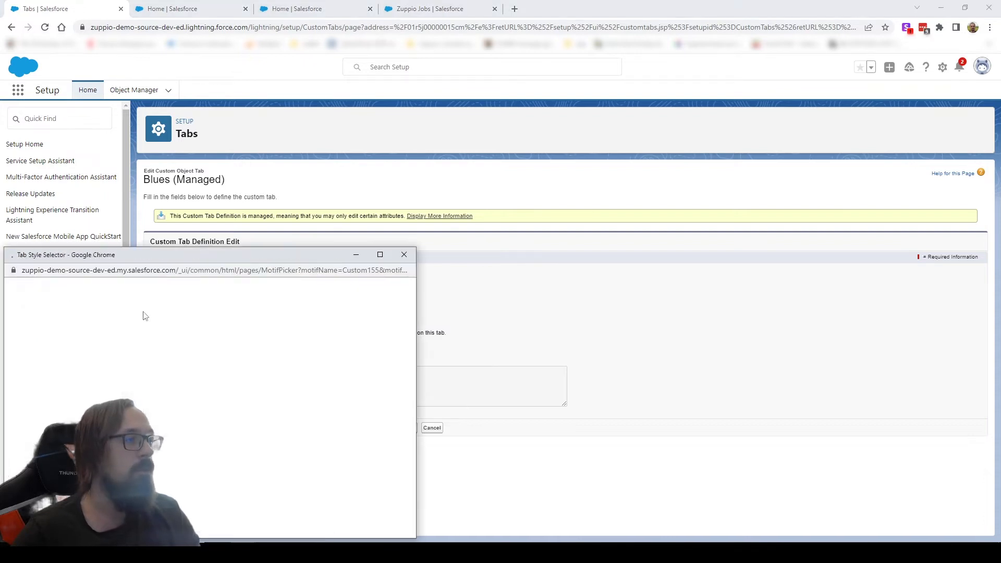
click(177, 290)
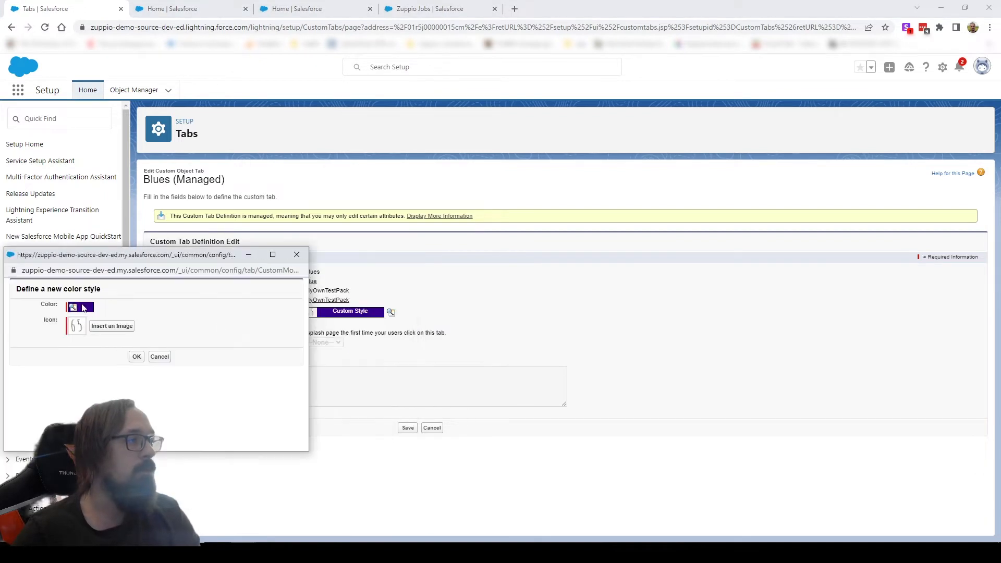
click(80, 307)
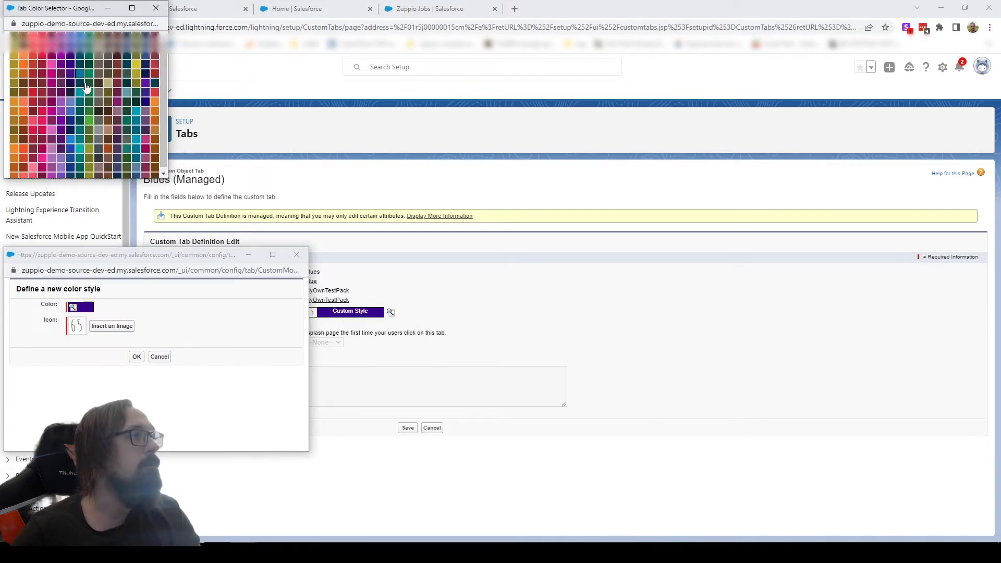
click(91, 119)
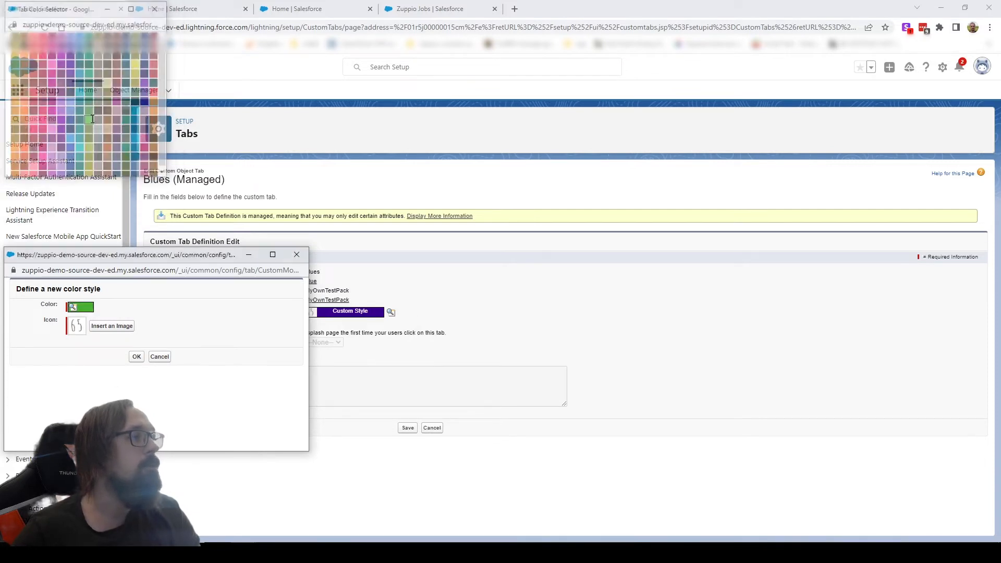
click(123, 327)
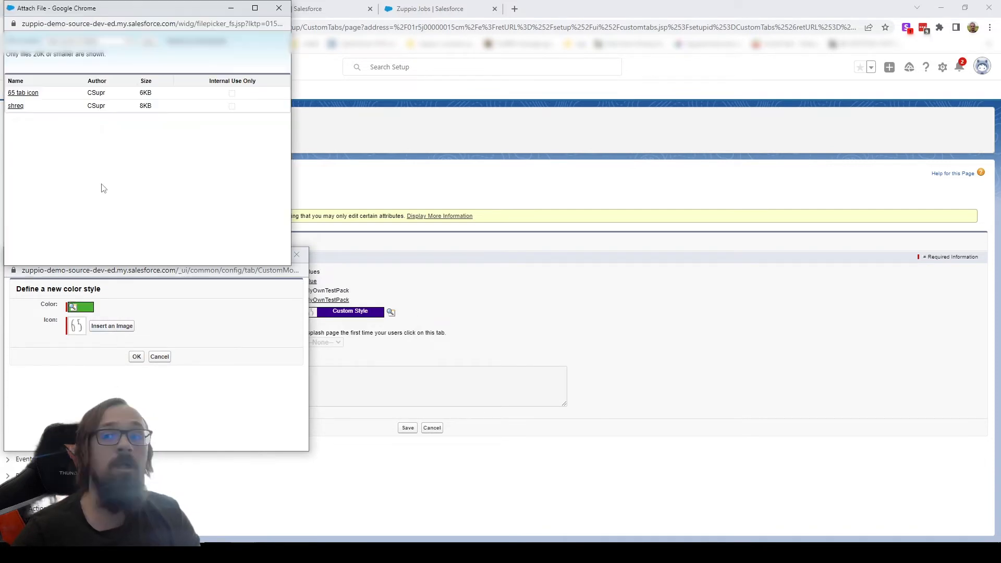
click(16, 106)
click(136, 357)
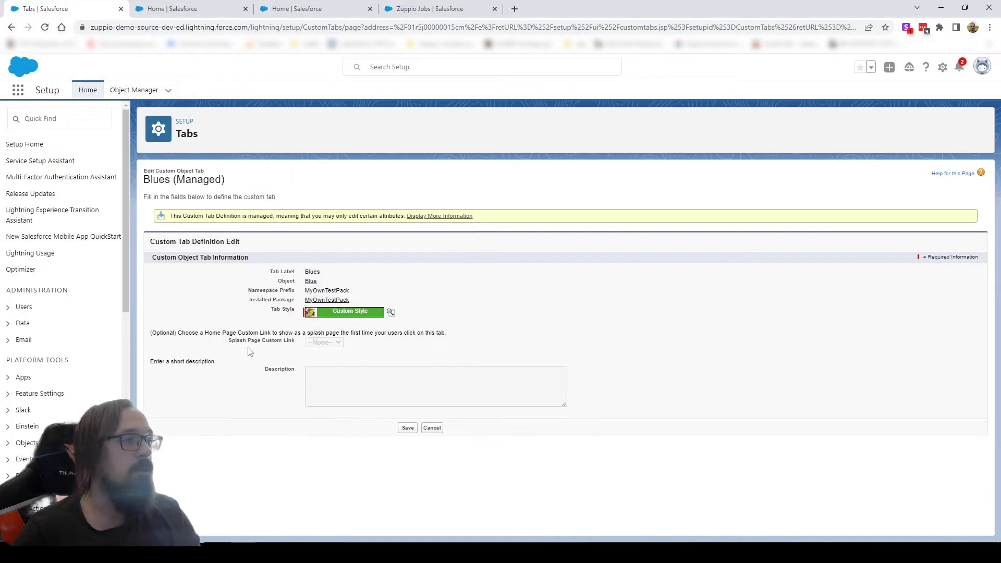
click(407, 428)
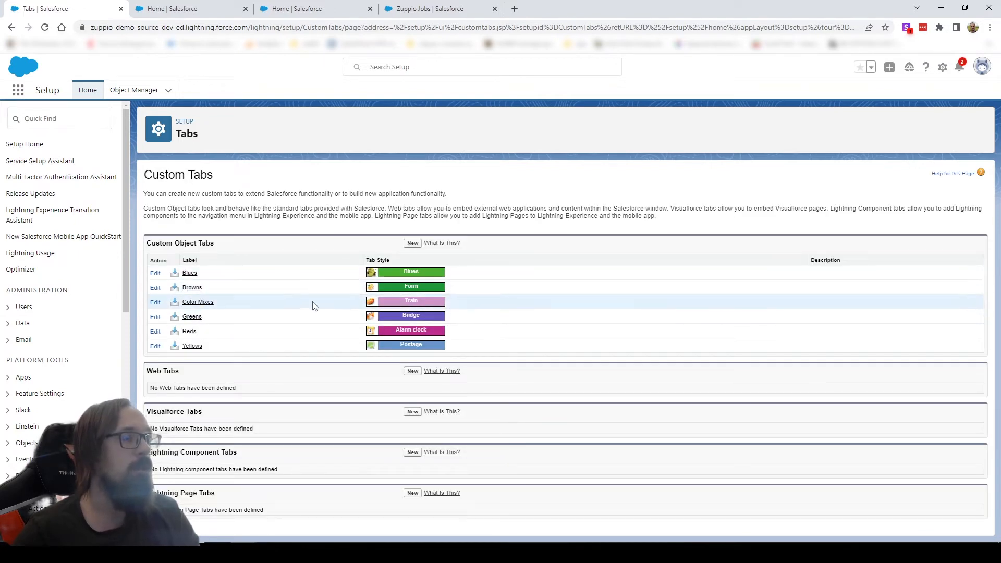
Check the tab styles of the custom object tabs in the Target 2 org for comparison with the source org.
click(219, 8)
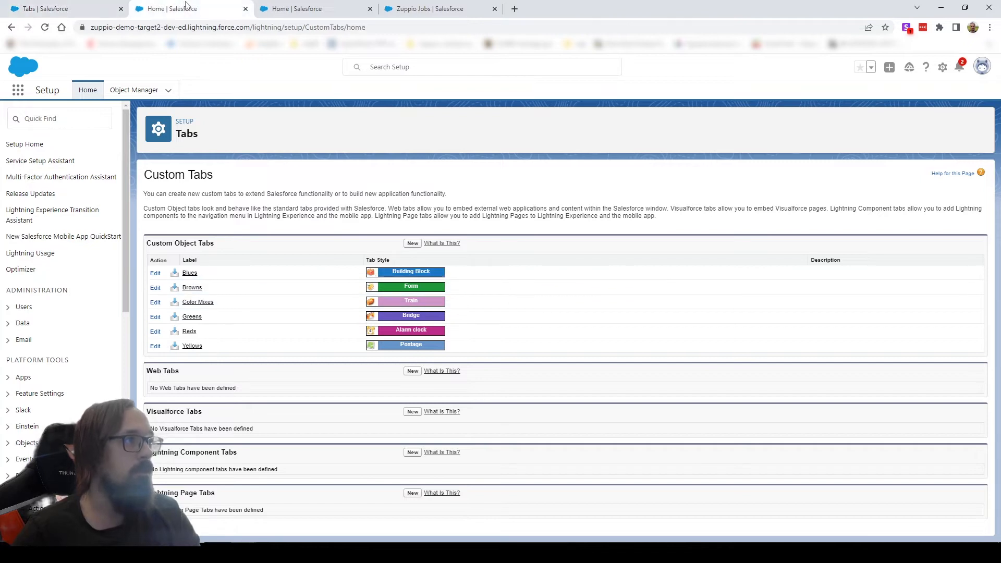
click(315, 5)
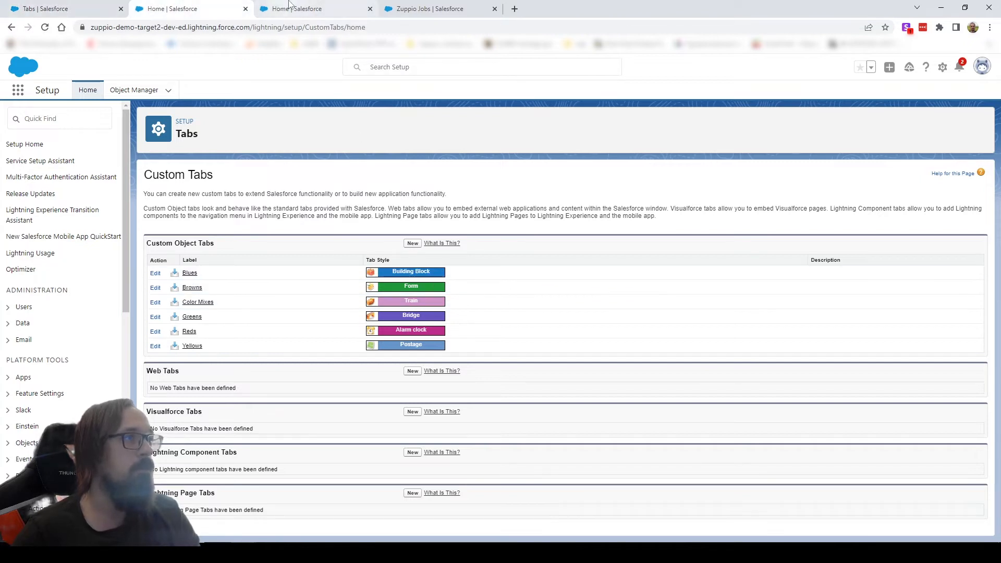
key(ctrl+shift+Tab)
click(415, 5)
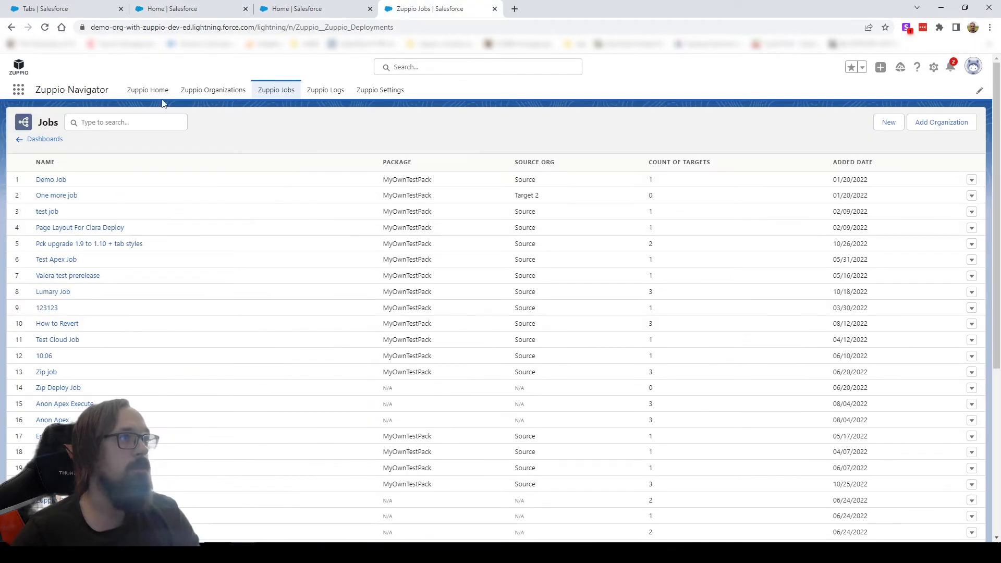
click(172, 8)
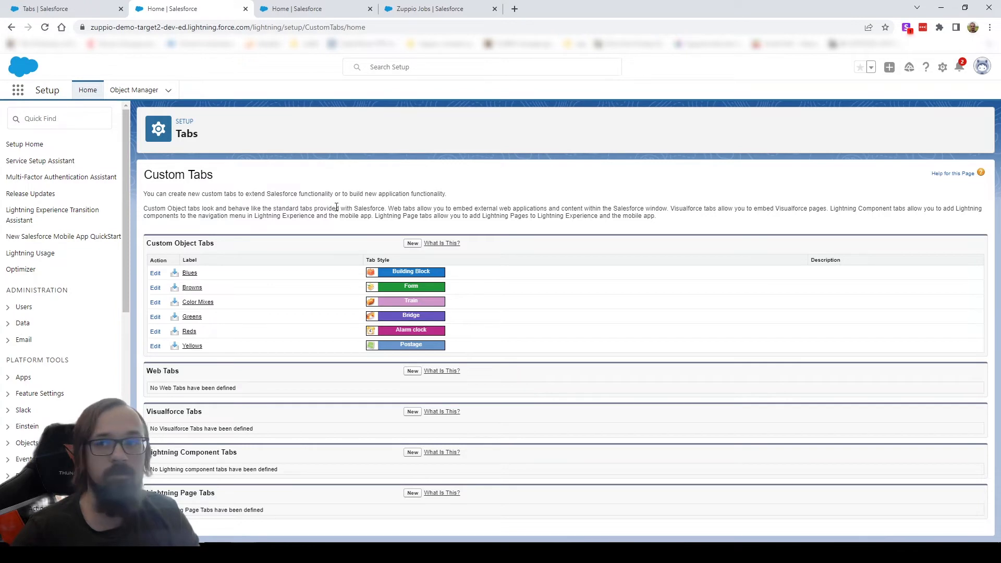
Review the authorized organizations in Zuppio Navigator and return to the list of jobs.
click(425, 6)
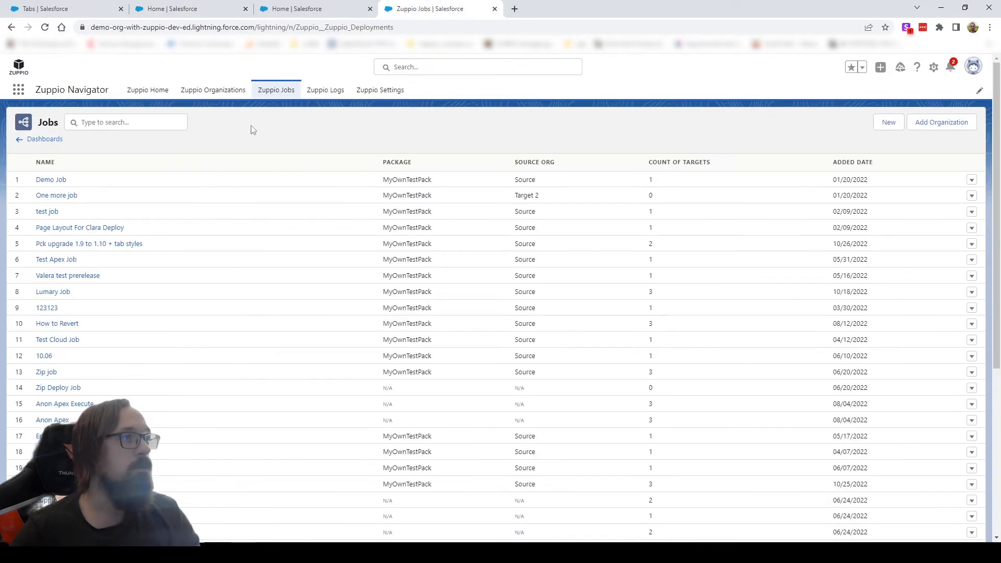
click(213, 91)
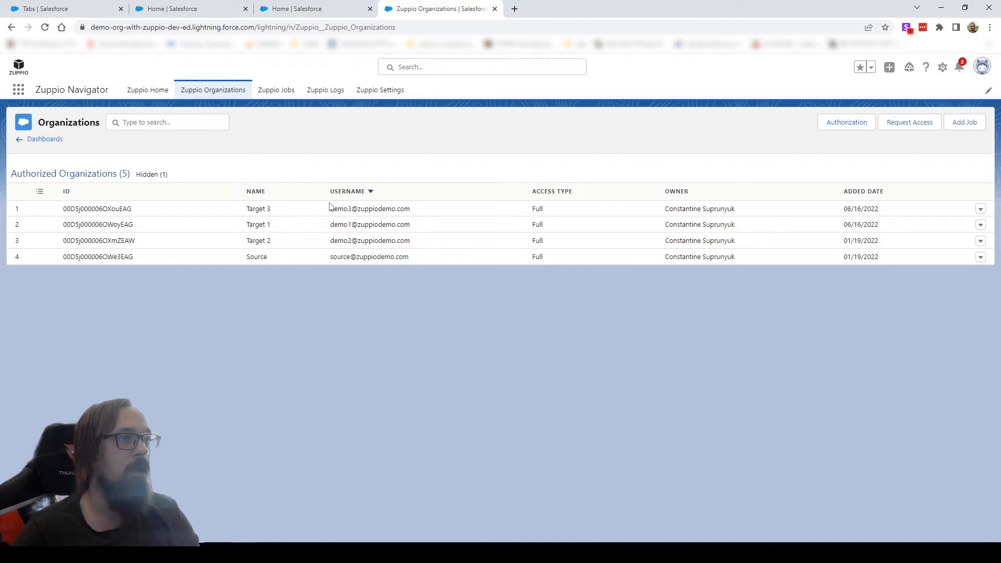
click(277, 94)
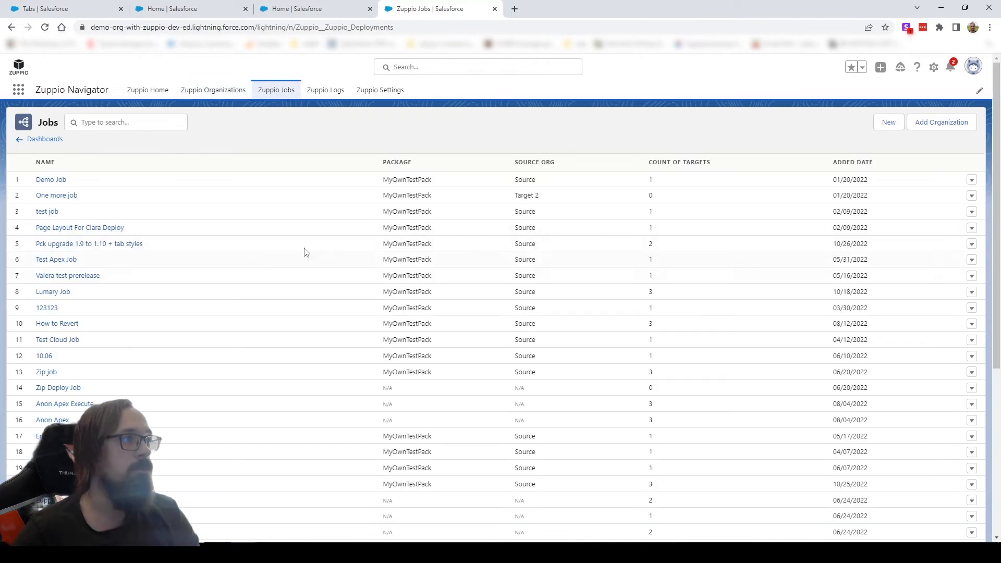
Start a new Zuppio job named "Tab Style Job" and proceed to its source settings.
click(890, 124)
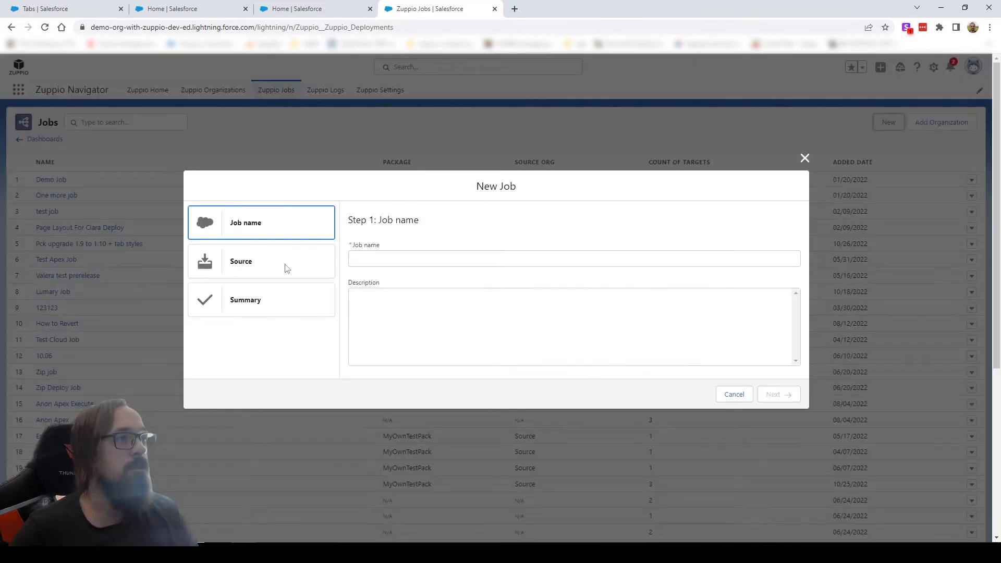
click(399, 256)
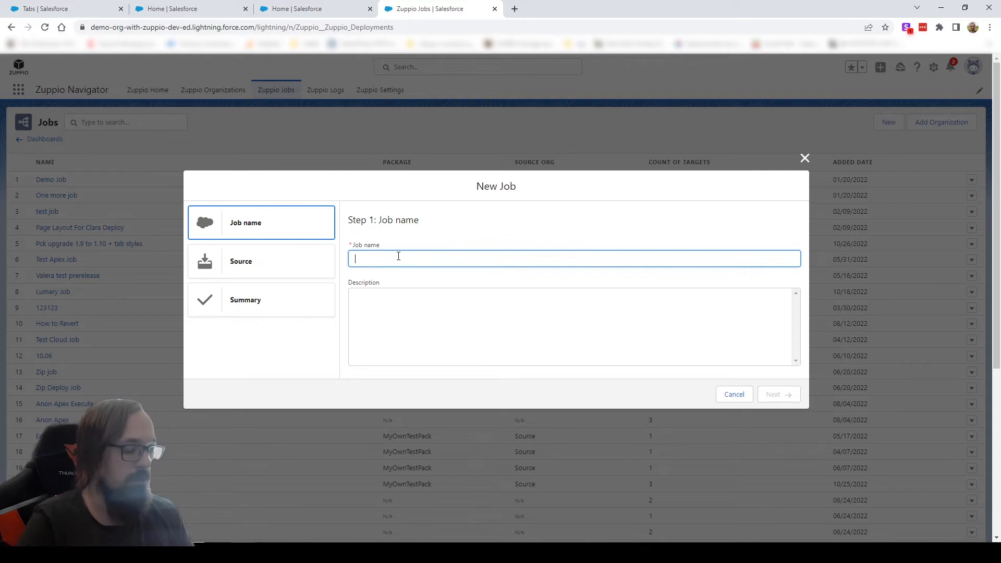
text(Tab S)
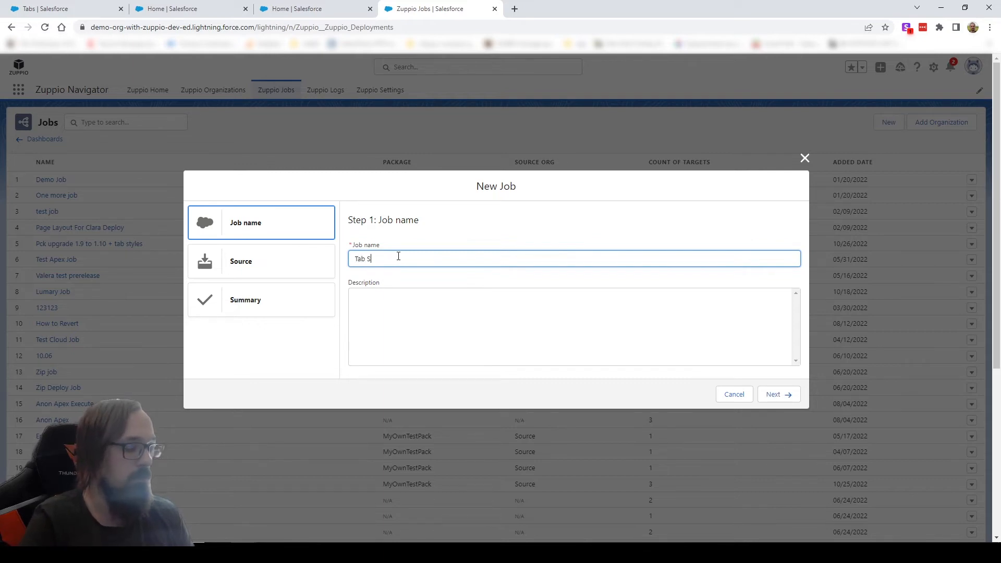
text(tyle Job)
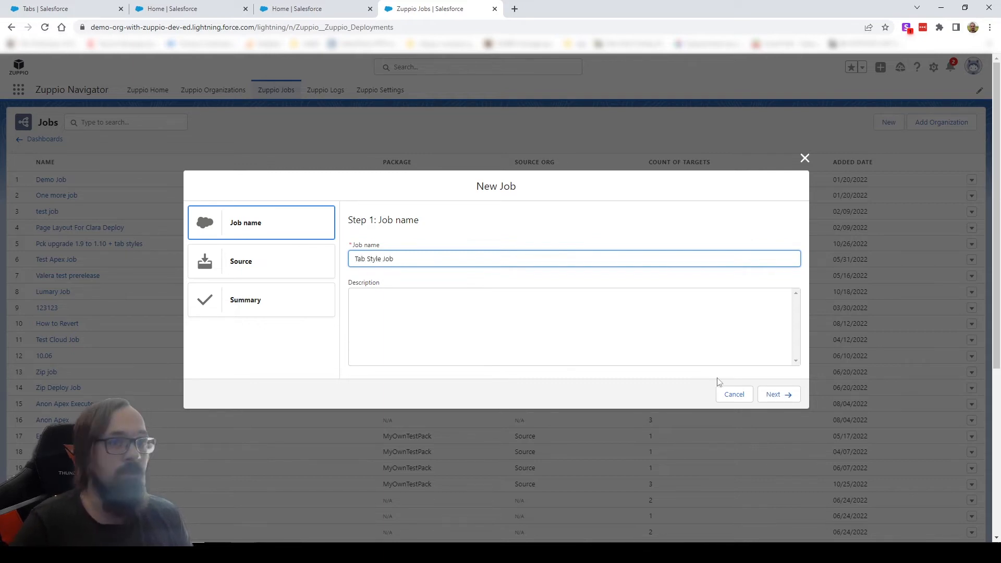
click(784, 397)
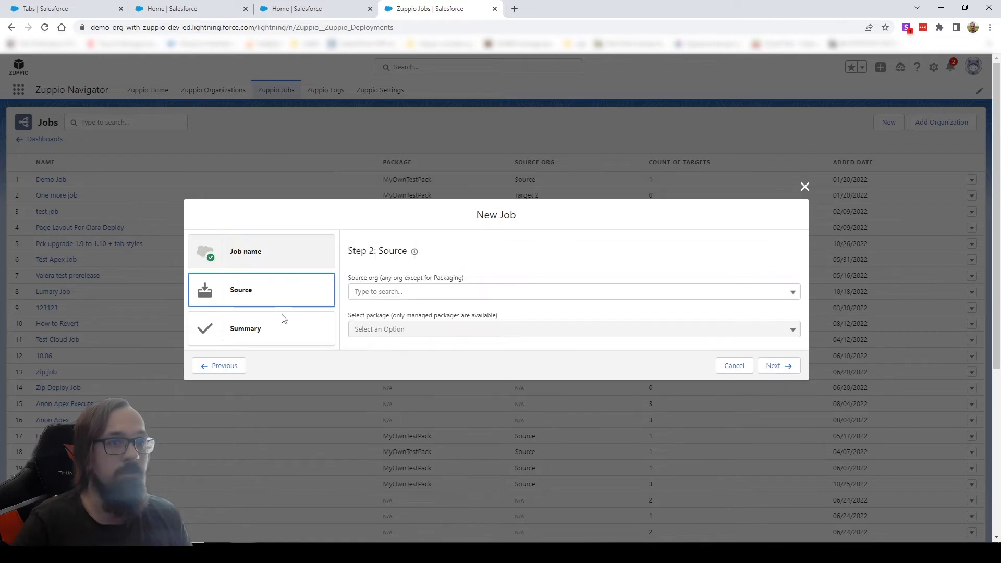
Choose Source as the job's source org and MyOwnTestPack v.1.10.0.1 as its package, and create the job.
click(423, 290)
click(476, 317)
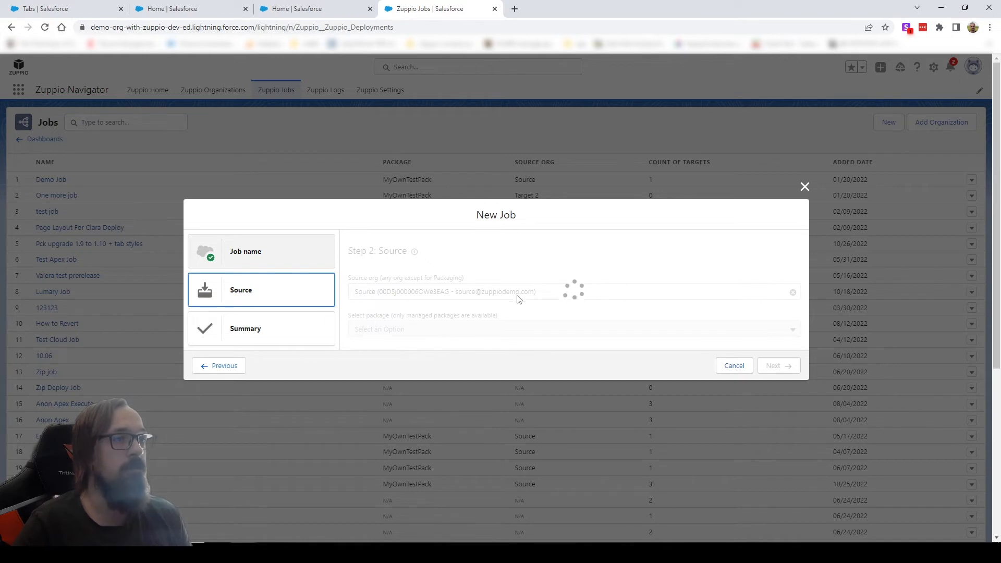
click(470, 333)
click(442, 352)
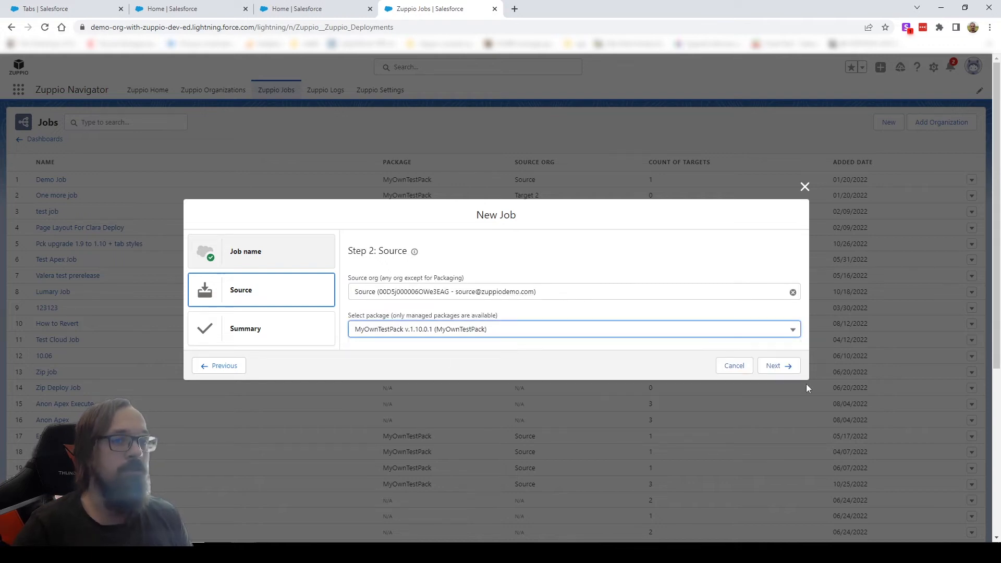
click(776, 365)
click(790, 372)
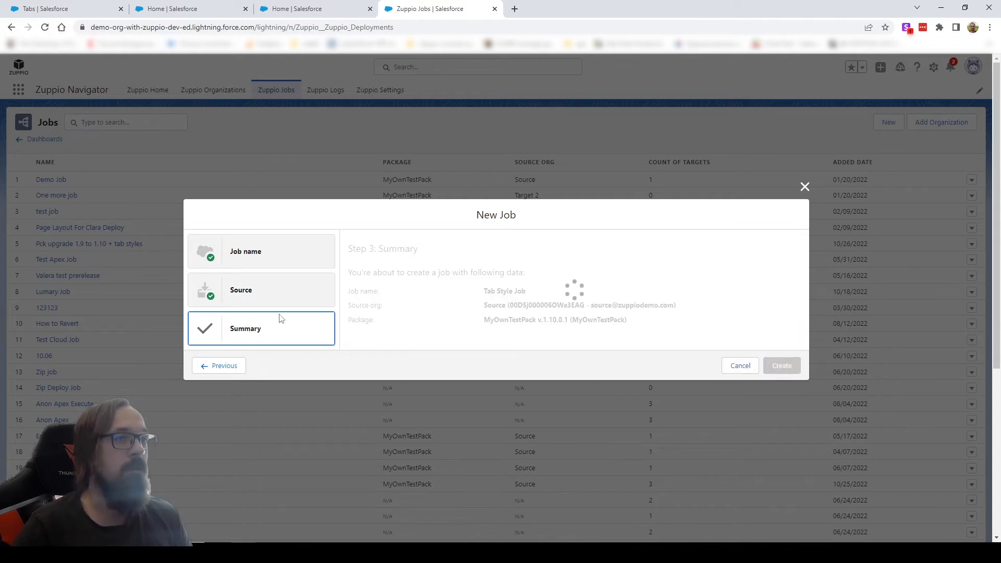
drag(279, 284, 487, 285)
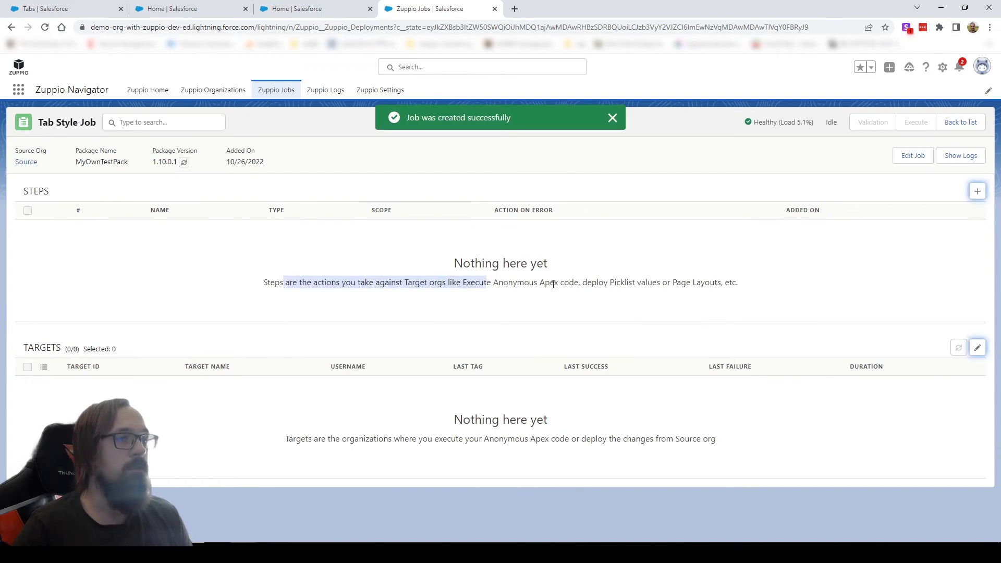
click(183, 283)
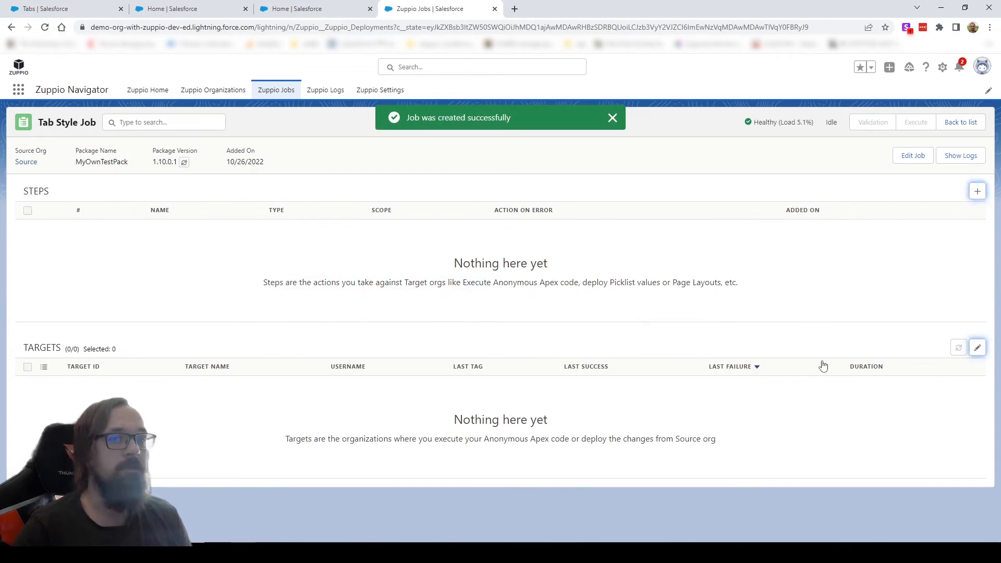
Add Target 2 and Target 3 to the job's list of targets and save the list.
click(976, 347)
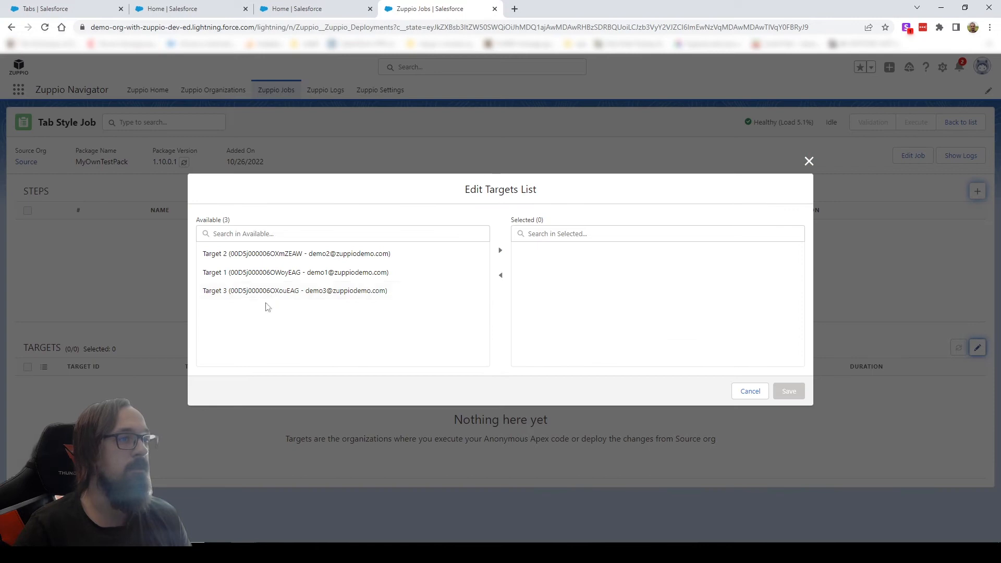
click(295, 254)
ctrl+click(279, 299)
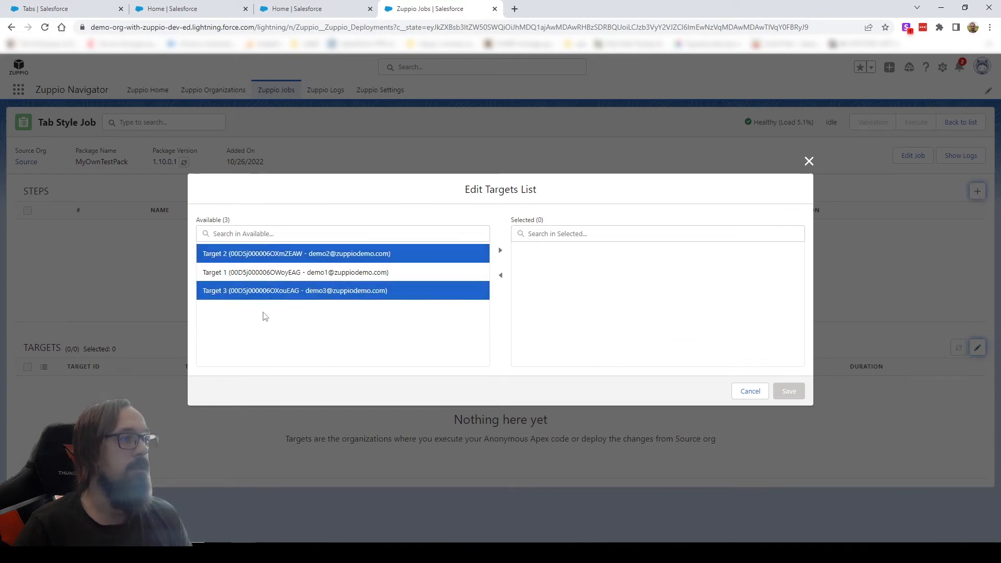
click(500, 251)
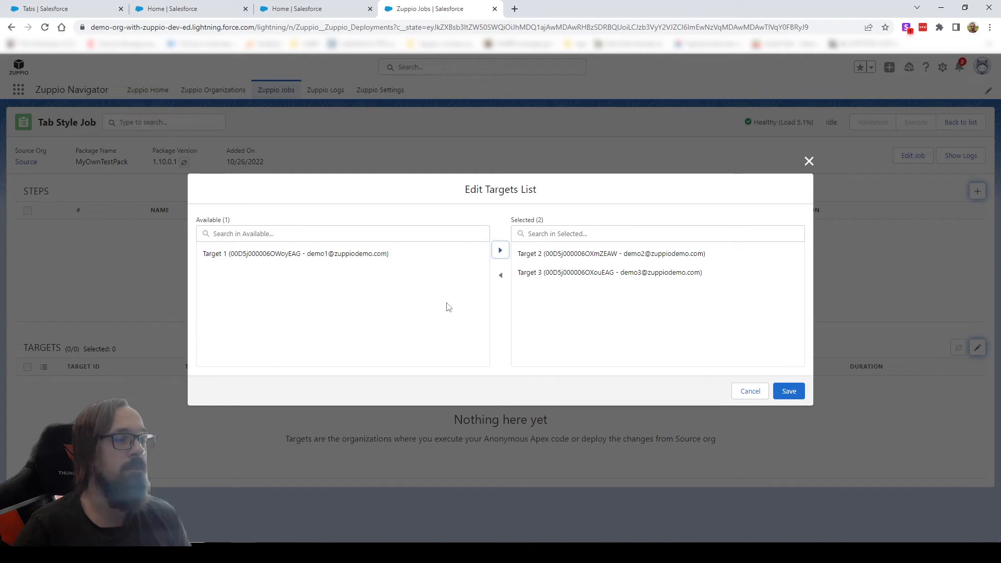
click(789, 392)
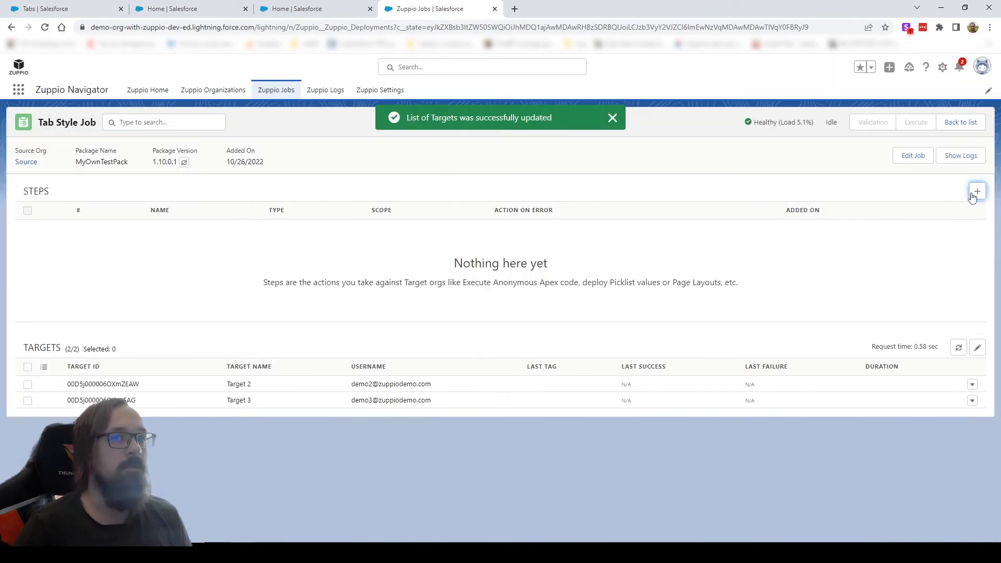
Start a new job step named "Tab Style step" with the step type Tabs Styles.
click(977, 190)
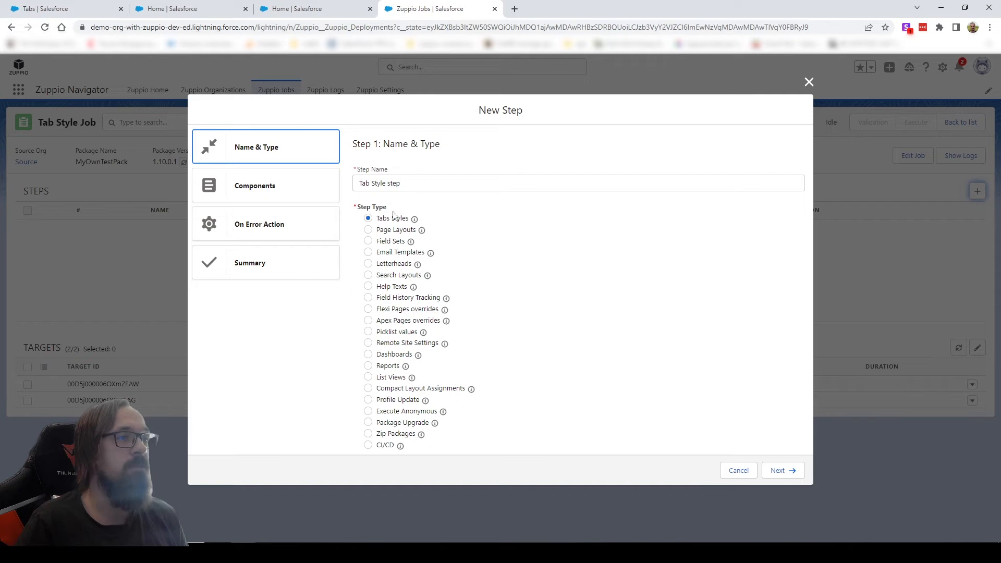
mouse_move(416, 219)
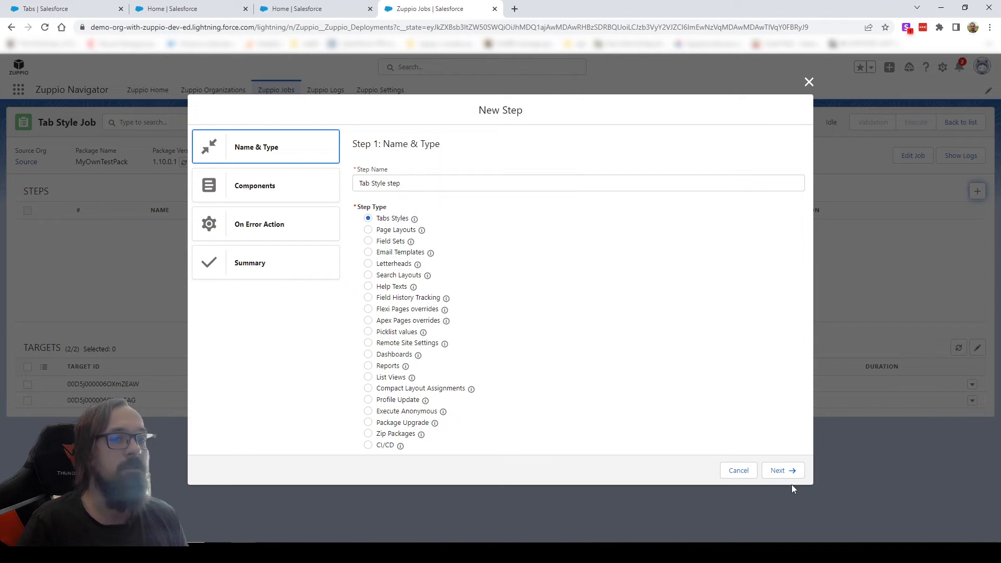
click(781, 470)
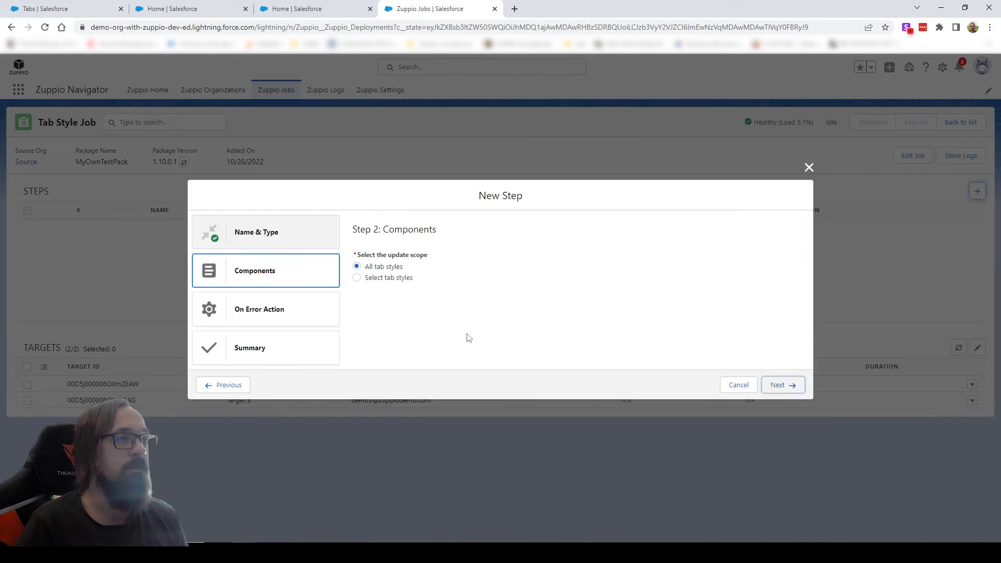
Limit the step to the MyOwnTestPack__Blue__c tab style, keep Ignore as the action on error, and create the step.
click(377, 279)
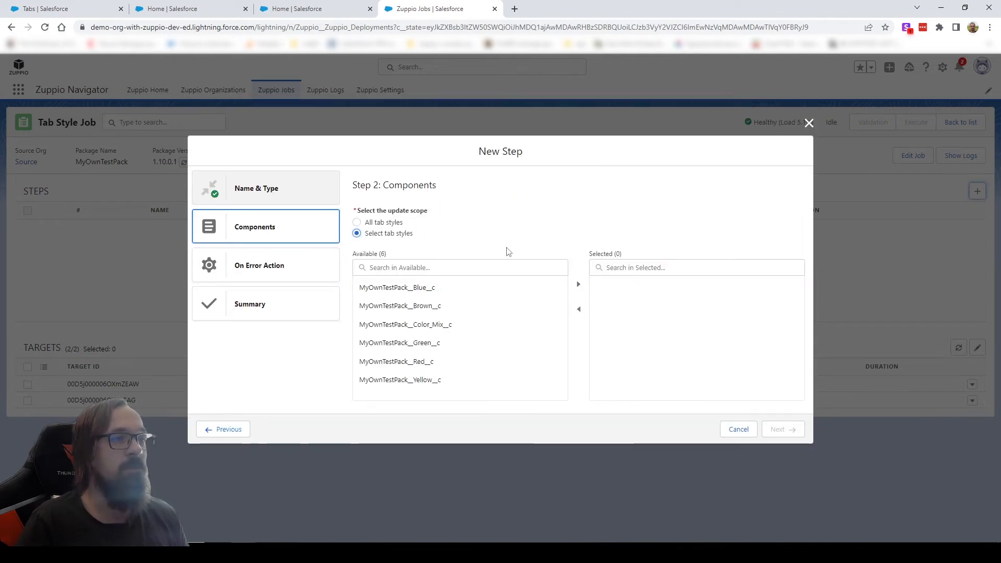
click(453, 287)
click(578, 287)
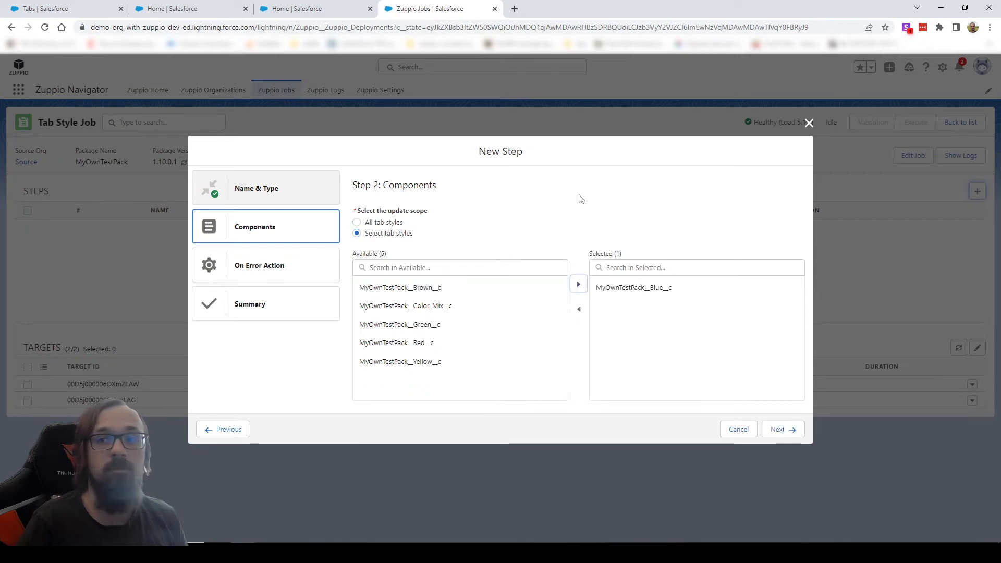
click(777, 429)
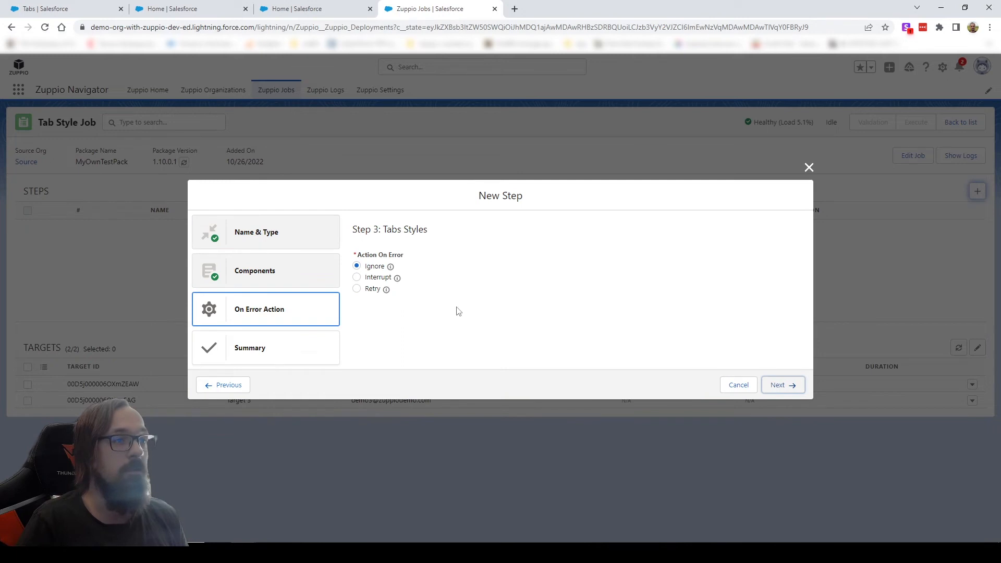
click(780, 385)
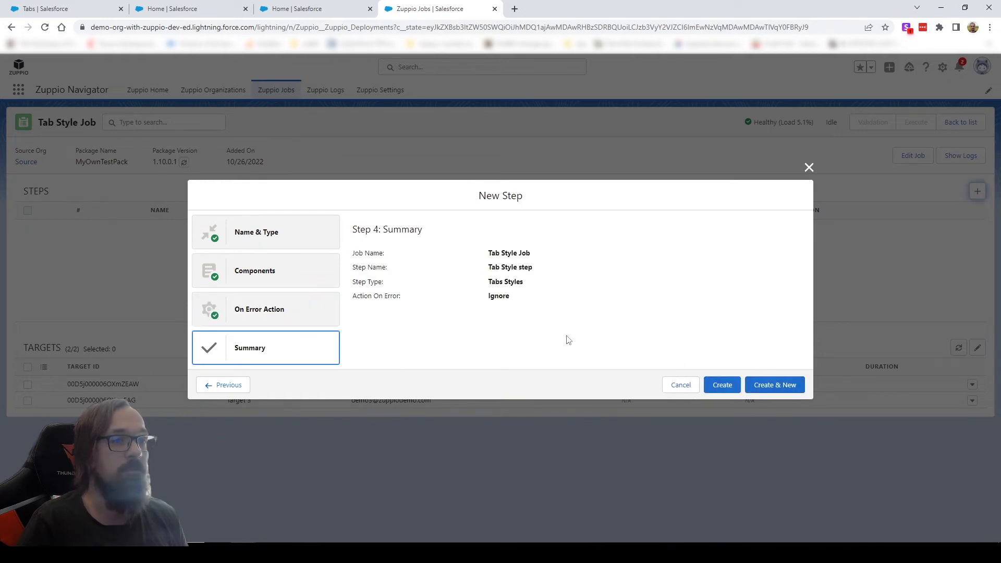
click(722, 385)
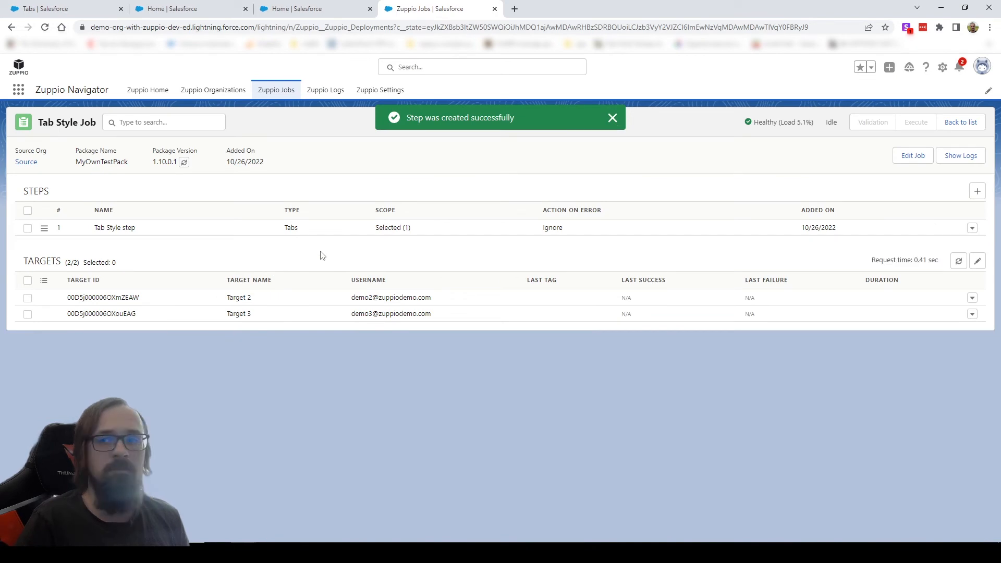
Review the custom tab styles in the source org, and execute Tab Style step for Target 2 and Target 3 without tags.
key(ctrl+1)
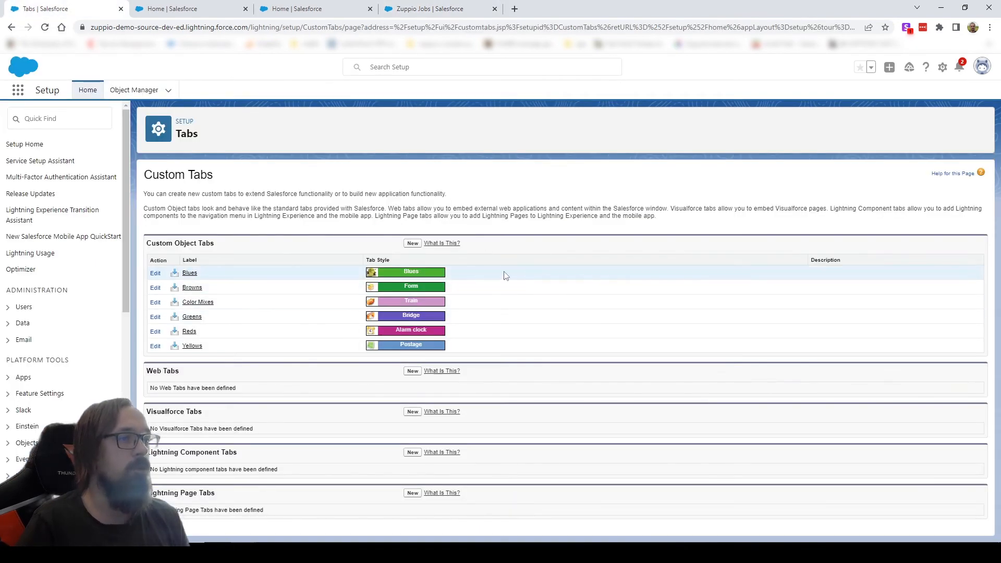
click(430, 8)
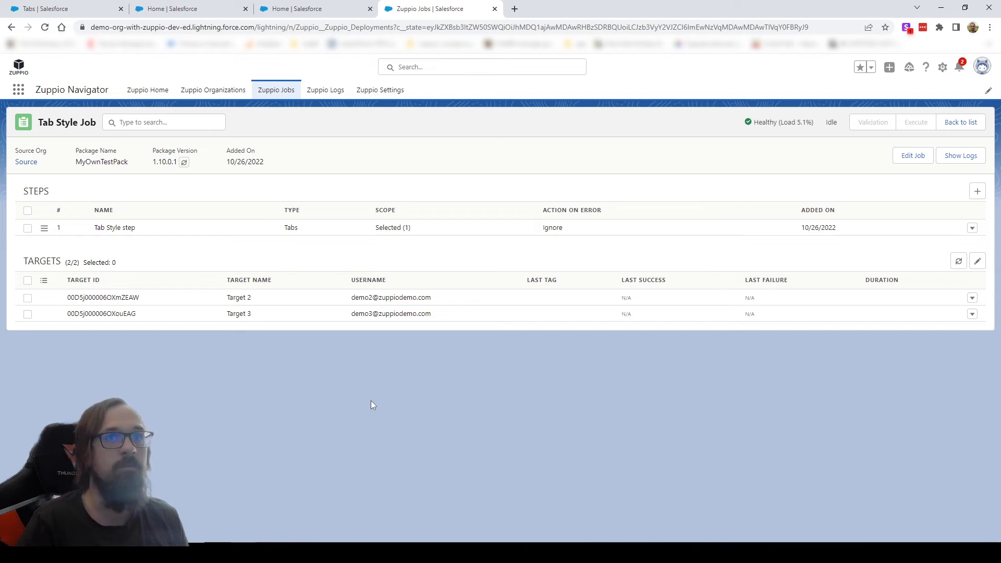
click(27, 227)
click(27, 281)
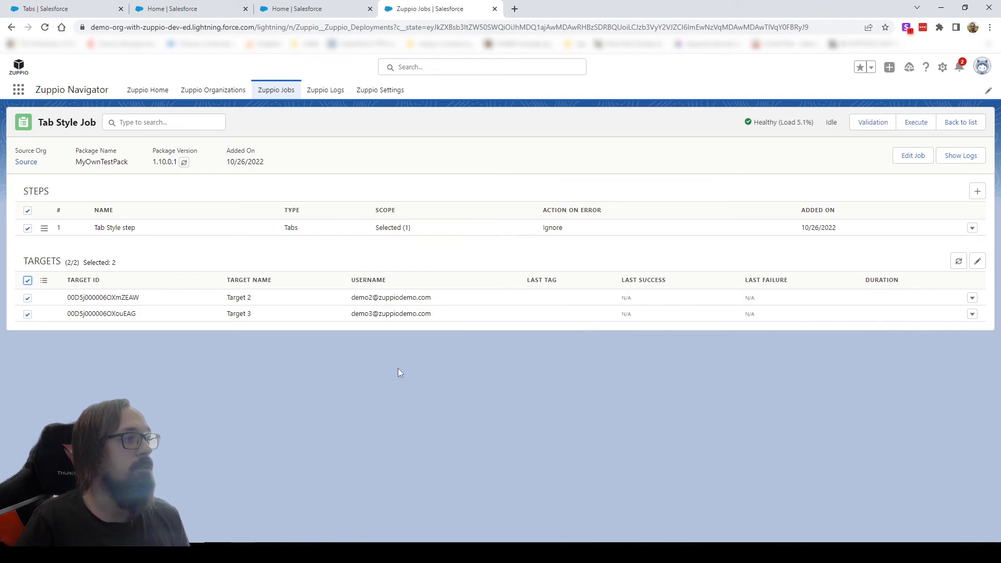
click(912, 123)
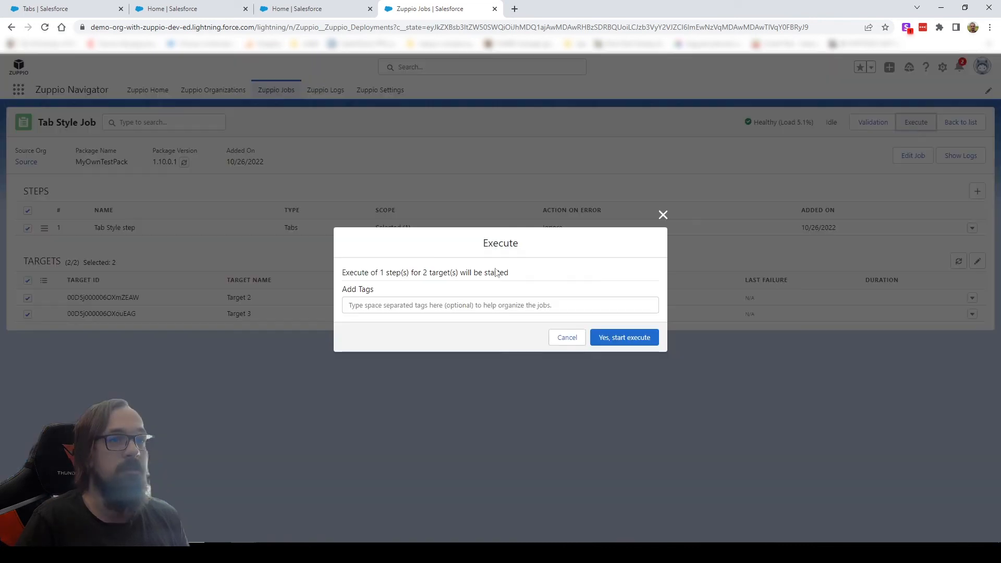
click(613, 335)
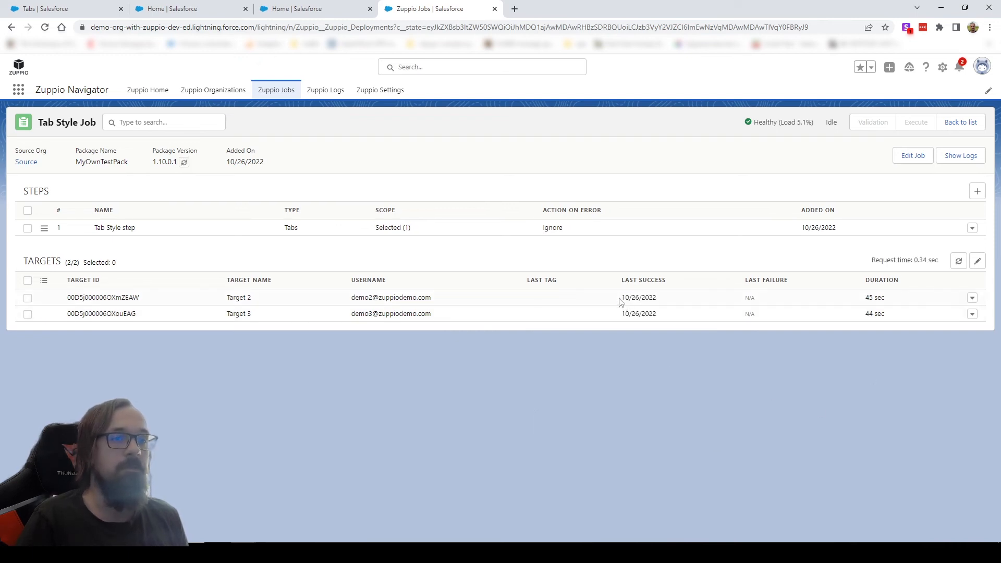
Examine Target 2's deployment history and the details of its deployment, including the deployed components, and close both views.
click(972, 297)
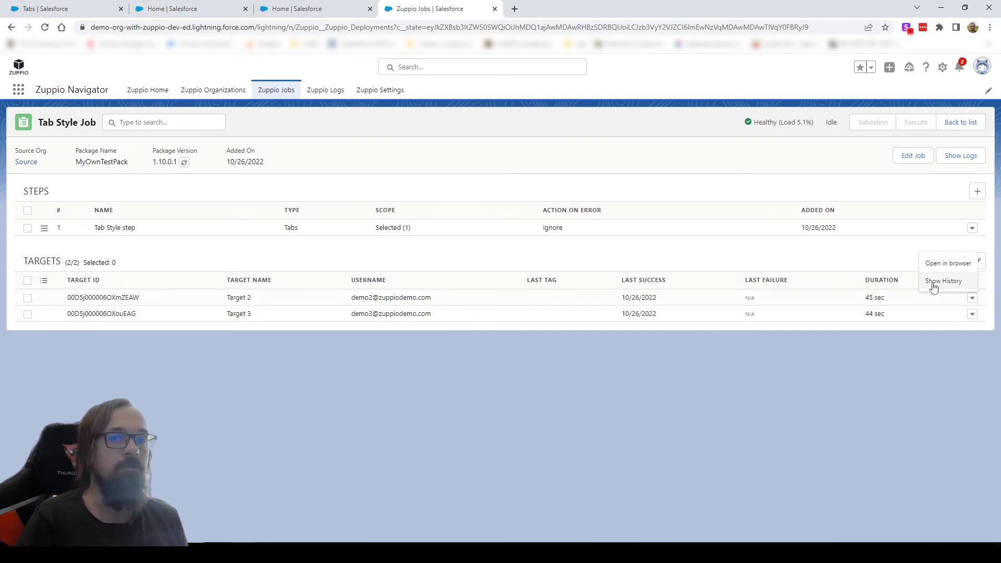
click(932, 282)
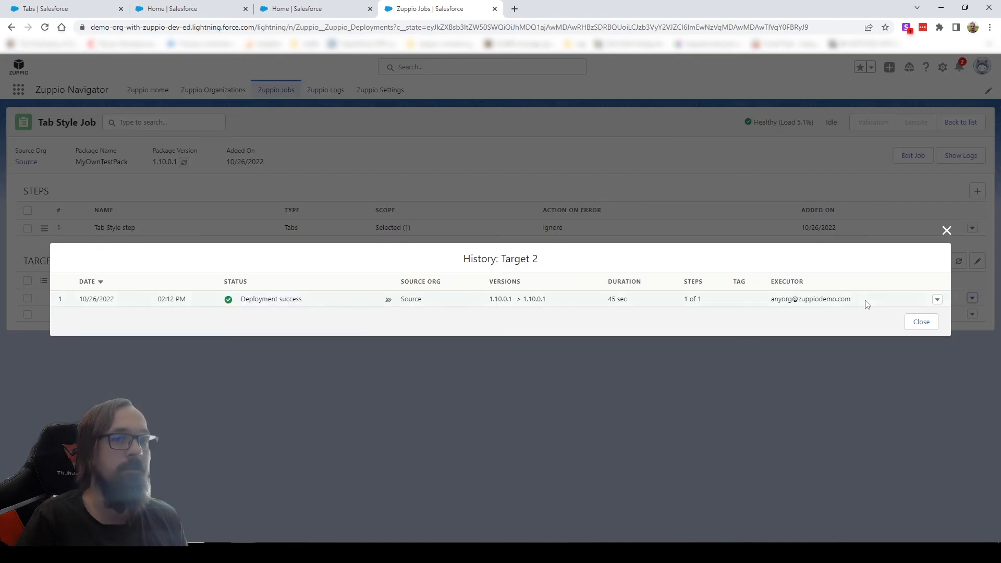
click(937, 299)
click(908, 292)
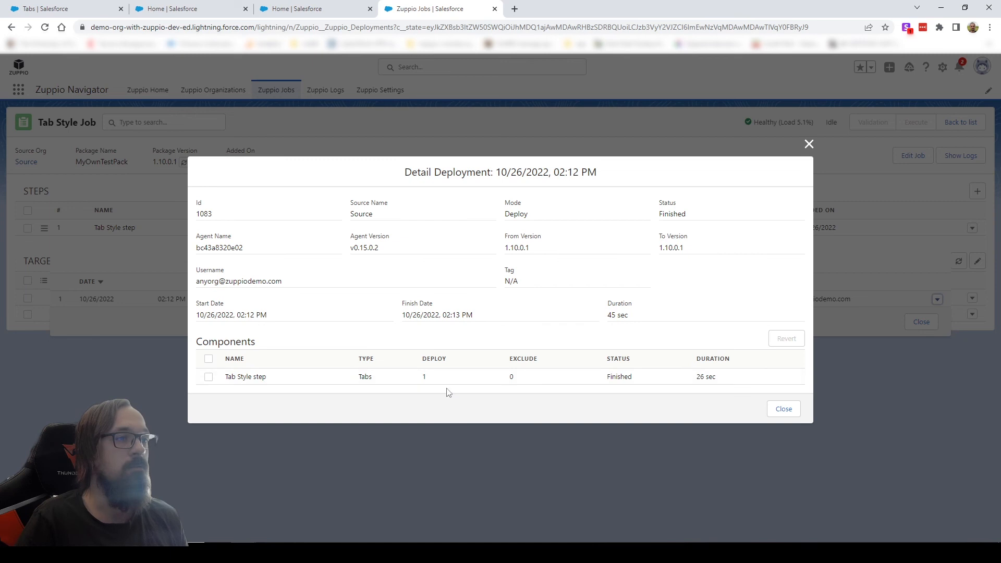
double_click(425, 376)
click(447, 335)
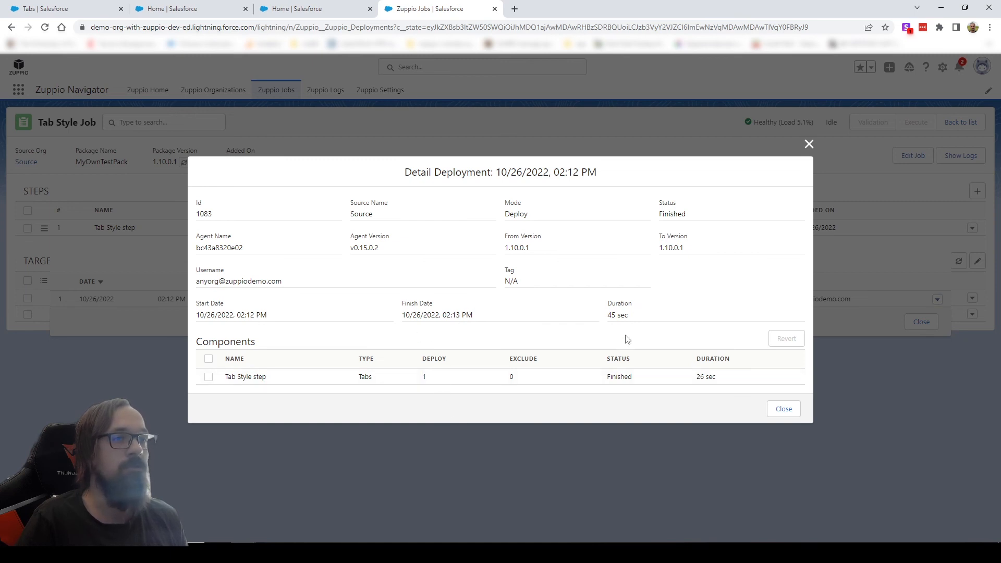
click(779, 413)
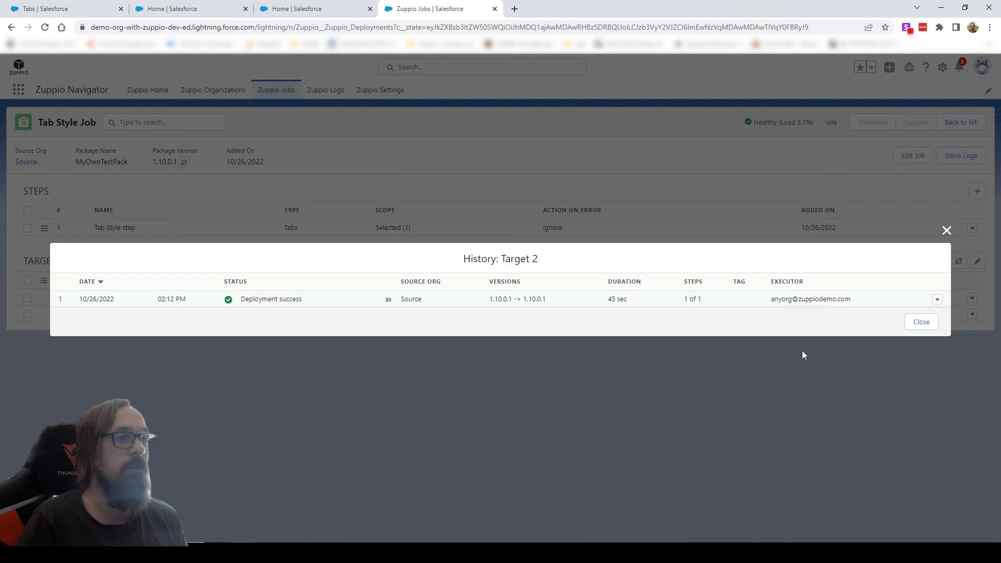
click(916, 323)
Reload Target 2's custom tabs, compare the Blues tab style across Target 2, Target 3 and the source org, and return to the Zuppio job.
click(177, 8)
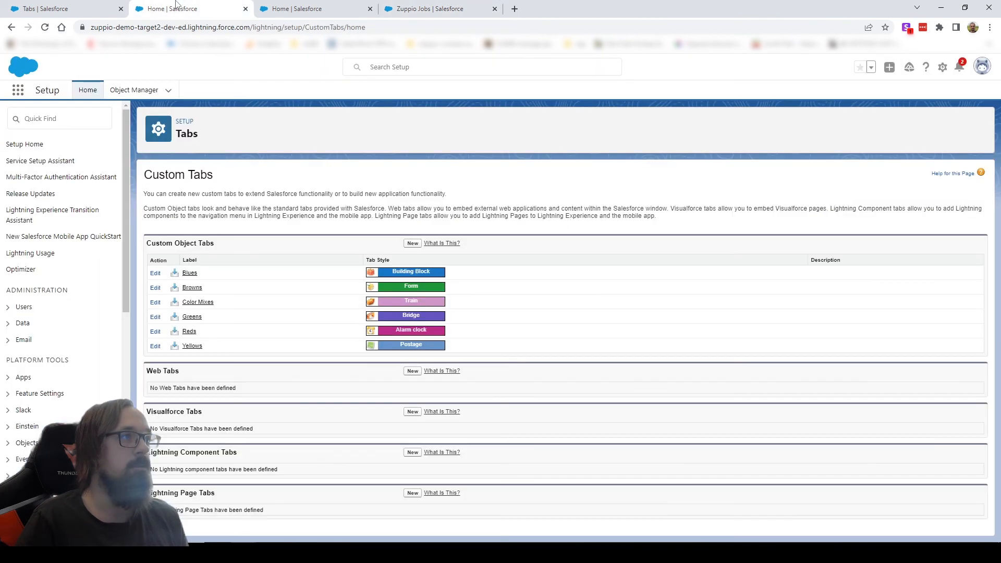
key(F5)
click(301, 9)
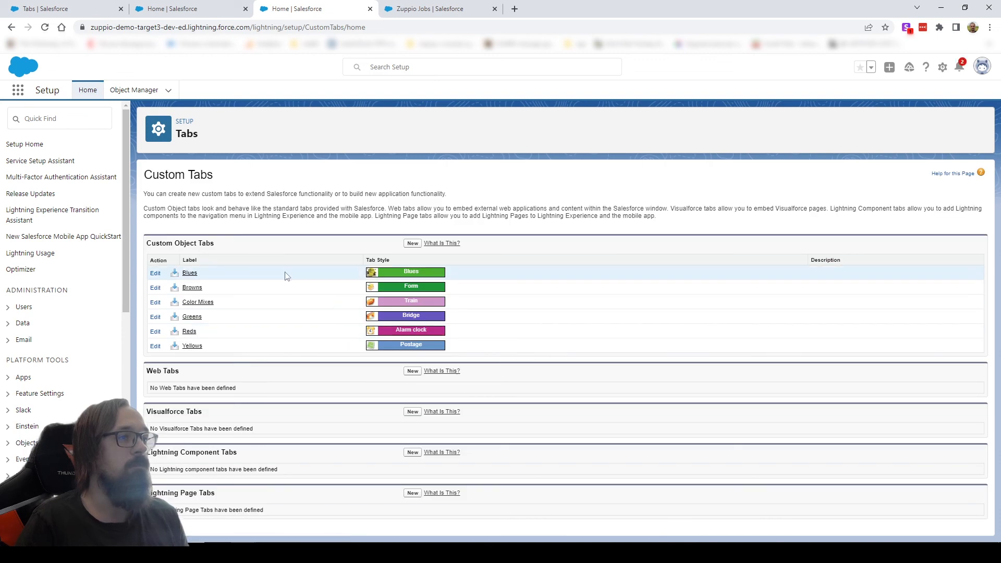
key(ctrl+shift+Tab)
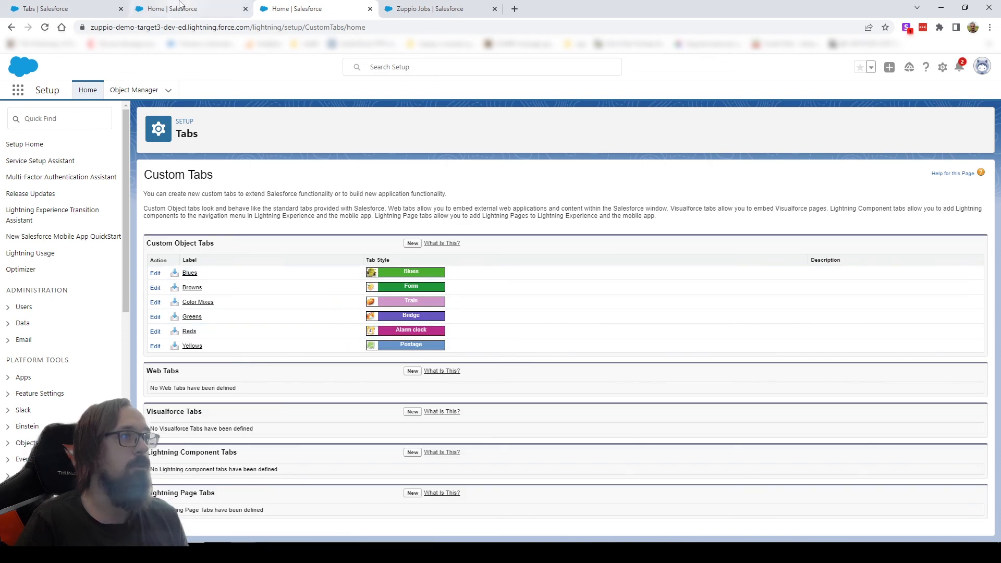
key(ctrl+shift+Tab)
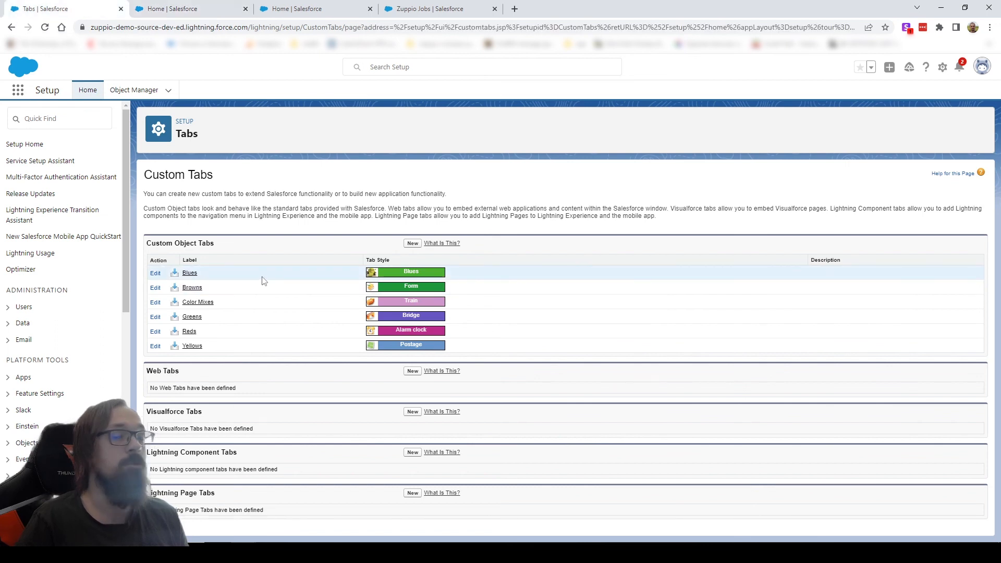
key(ctrl+shift+Tab)
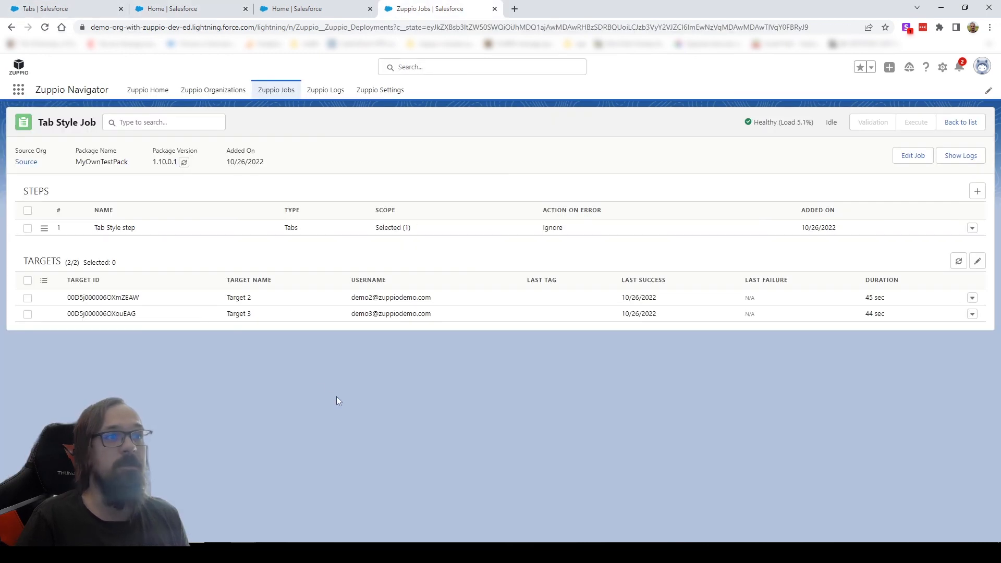